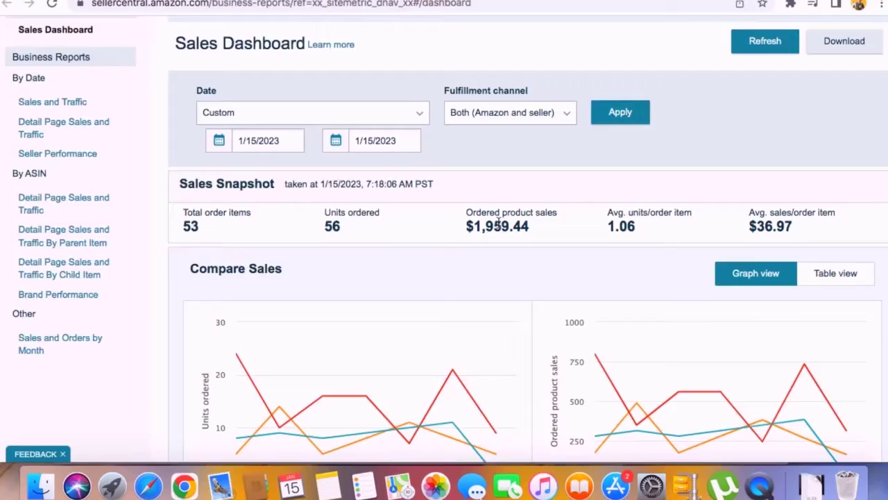
Set the Sales Dashboard's custom date range to 1/1/2022 through 1/15/2023, apply it and check the ordered product sales.
{"action": "scroll", "coordinate": [498, 222], "scroll_direction": "down", "scroll_amount": 2}
{"action": "double_click", "coordinate": [499, 186]}
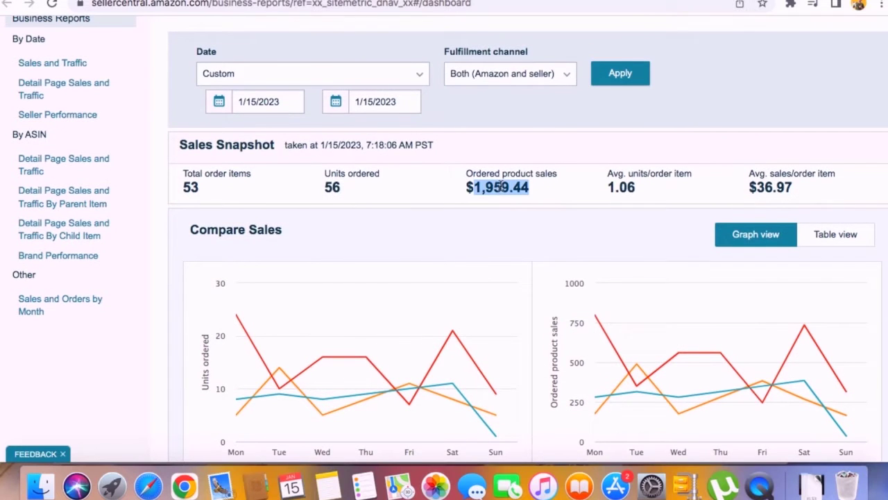
{"action": "left_click", "coordinate": [288, 104]}
{"action": "left_click", "coordinate": [228, 132]}
{"action": "left_click", "coordinate": [228, 132]}
{"action": "left_click", "coordinate": [229, 133]}
{"action": "left_click", "coordinate": [228, 133]}
{"action": "left_click", "coordinate": [228, 133]}
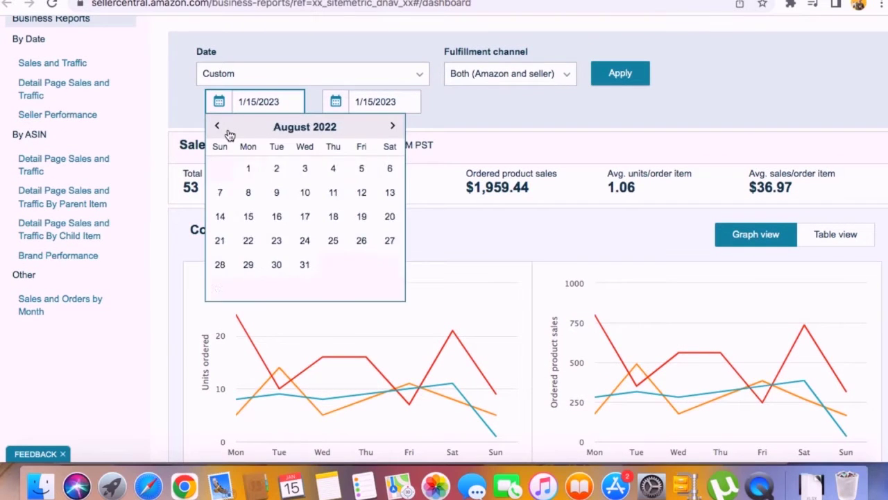
{"action": "left_click", "coordinate": [389, 168]}
{"action": "left_click", "coordinate": [621, 75]}
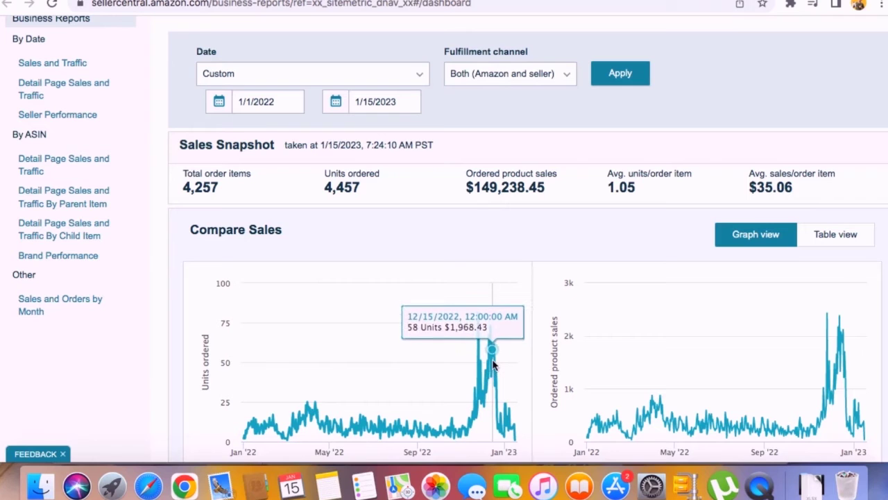
{"action": "double_click", "coordinate": [513, 189]}
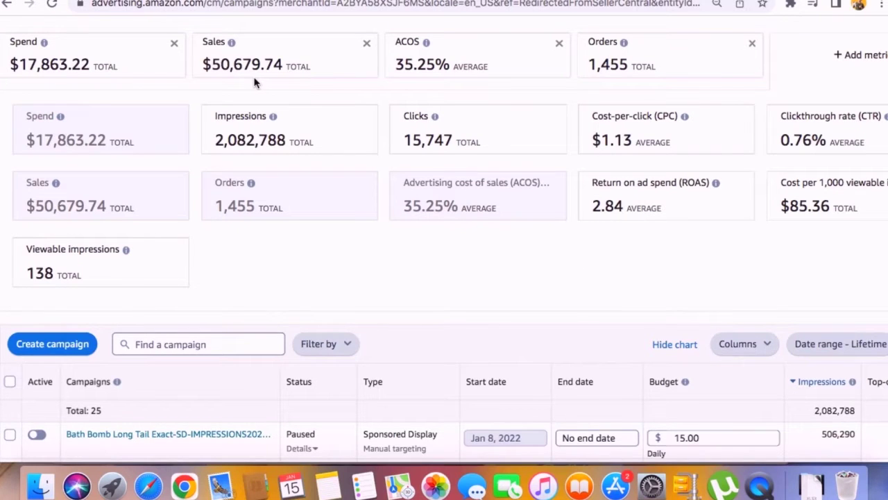
Check the total spend of the advertising campaigns and browse the Amazon FBA step-by-step playlist on YouTube.
{"action": "triple_click", "coordinate": [64, 64]}
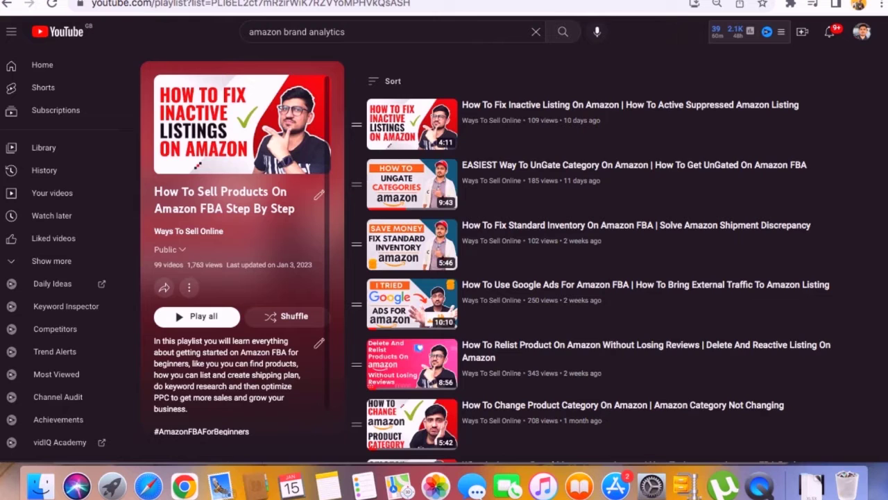
{"action": "scroll", "coordinate": [641, 201], "scroll_direction": "down", "scroll_amount": 3}
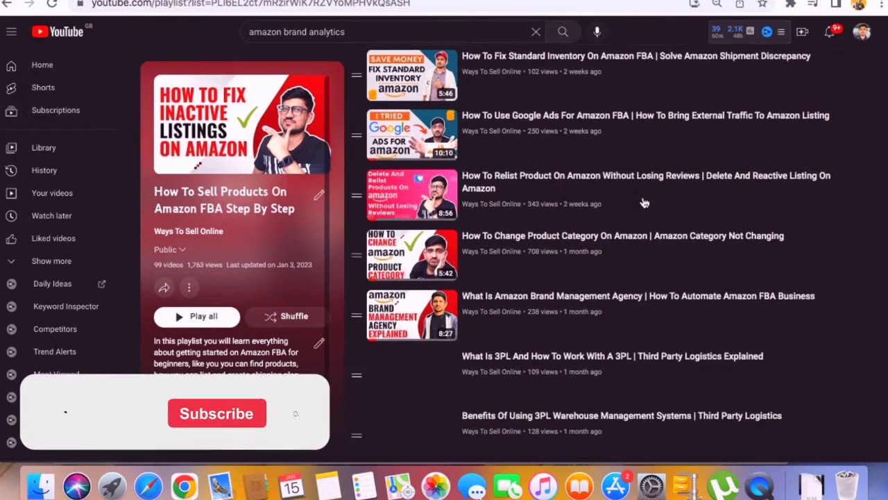
{"action": "scroll", "coordinate": [642, 201], "scroll_direction": "up", "scroll_amount": 3}
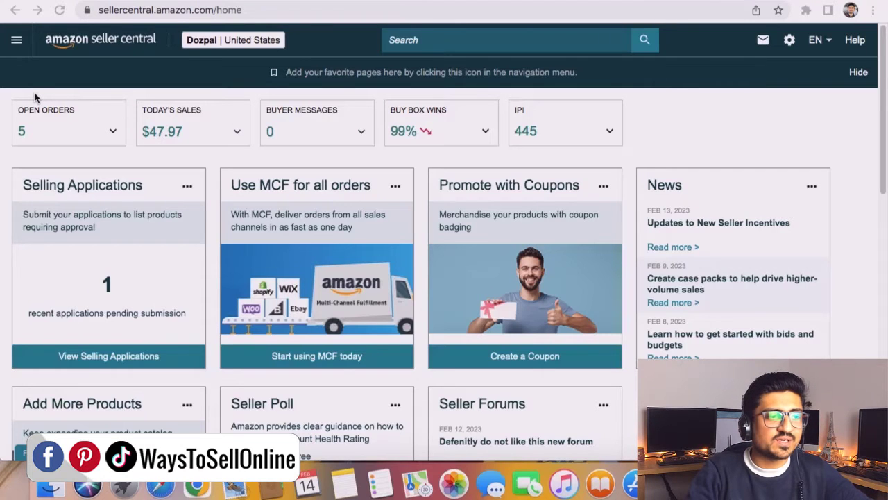
Open the Manage Orders page in Amazon Seller Central.
{"action": "left_click", "coordinate": [22, 45]}
{"action": "left_click", "coordinate": [18, 43]}
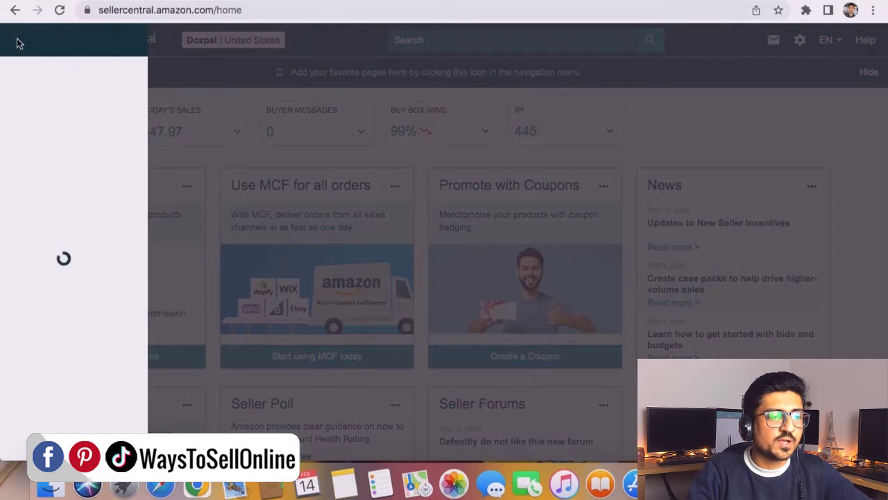
{"action": "mouse_move", "coordinate": [12, 146]}
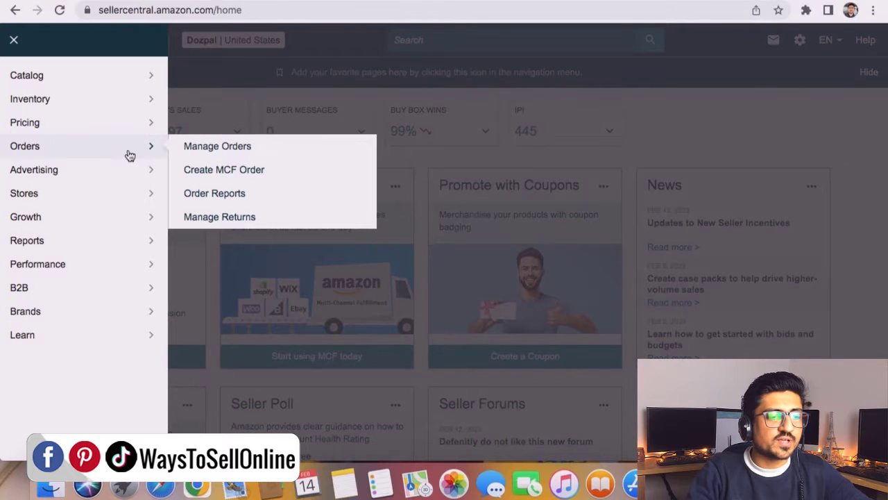
{"action": "left_click", "coordinate": [217, 148]}
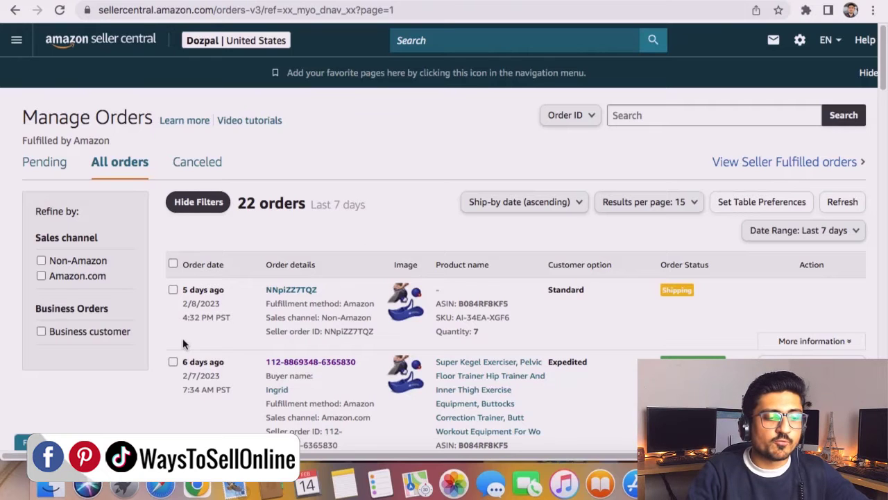
Examine the order list, comparing the order statuses of the first two orders.
{"action": "scroll", "coordinate": [158, 380], "scroll_direction": "down", "scroll_amount": 5}
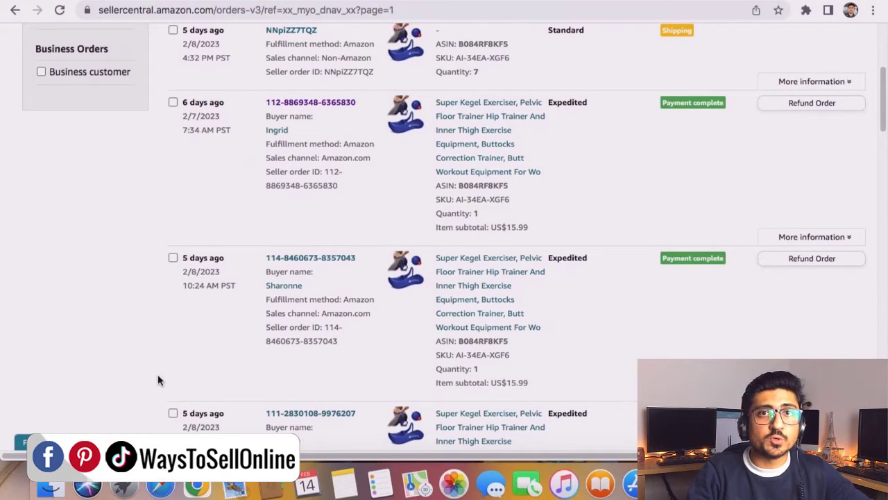
{"action": "scroll", "coordinate": [158, 380], "scroll_direction": "up", "scroll_amount": 4}
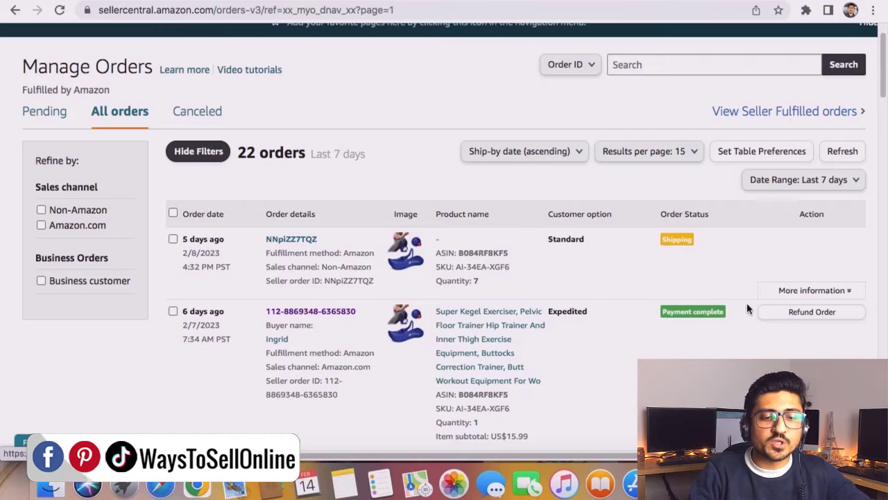
{"action": "left_click", "coordinate": [680, 239]}
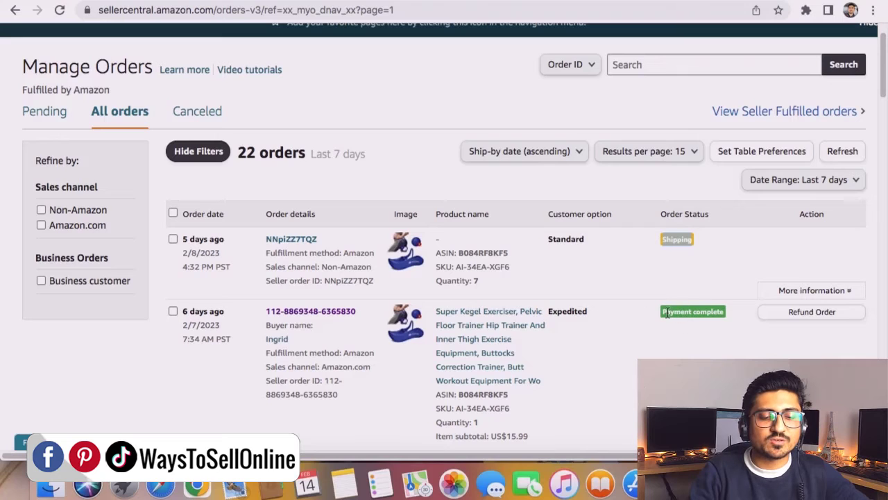
{"action": "left_click_drag", "start_coordinate": [663, 312], "coordinate": [729, 311]}
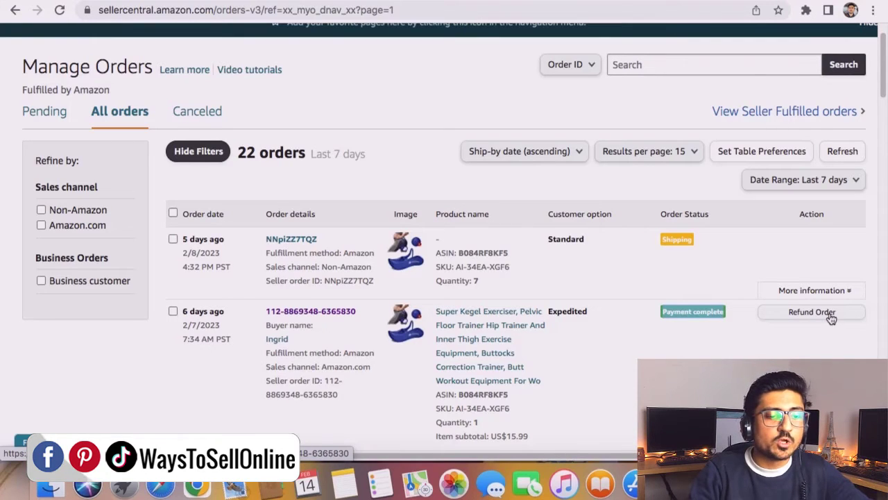
Open the details of the 2/7/2023 order with completed payment and examine its items total, tax total and refund option.
{"action": "left_click", "coordinate": [310, 313]}
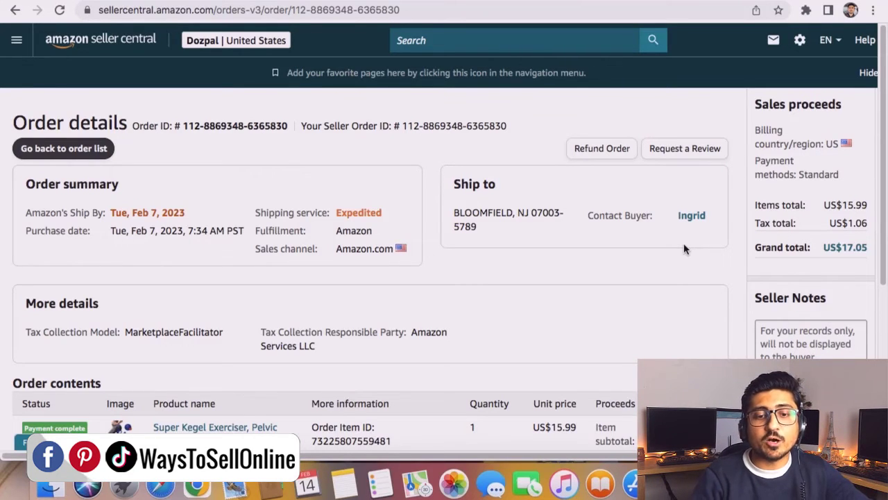
{"action": "left_click_drag", "start_coordinate": [819, 201], "coordinate": [872, 206]}
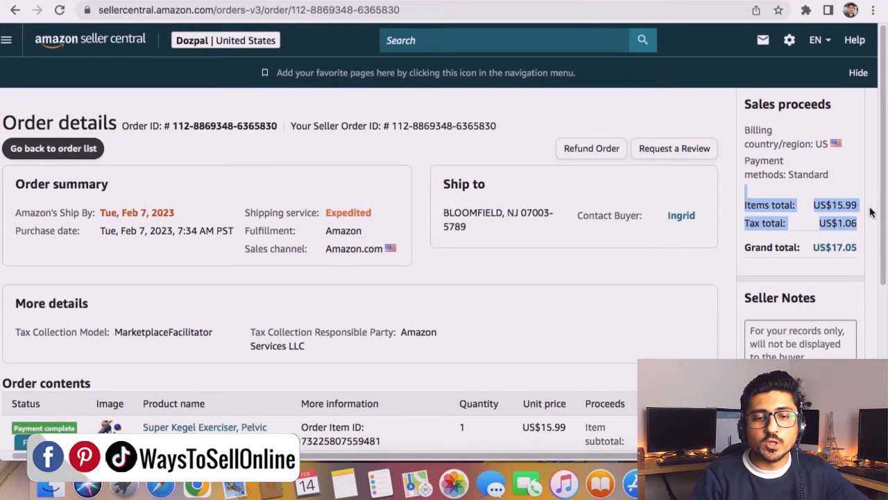
{"action": "left_click", "coordinate": [867, 184]}
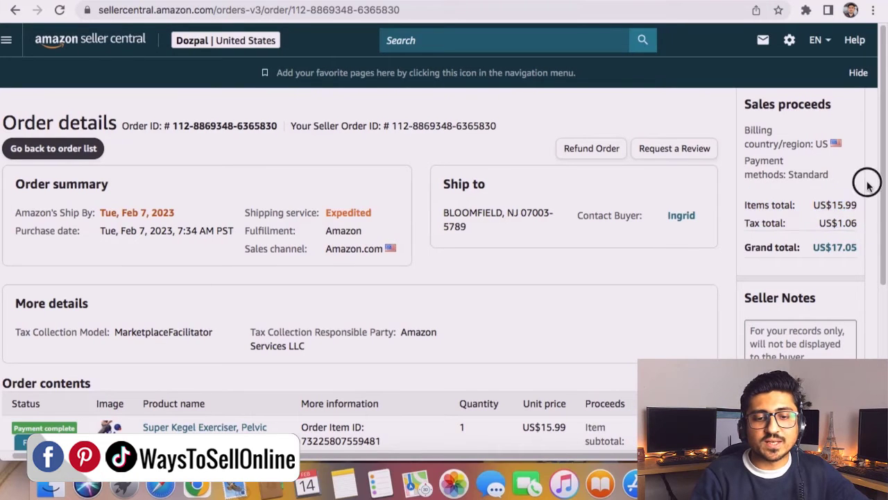
{"action": "left_click_drag", "start_coordinate": [813, 205], "coordinate": [857, 222]}
{"action": "left_click", "coordinate": [826, 219]}
{"action": "left_click", "coordinate": [548, 144]}
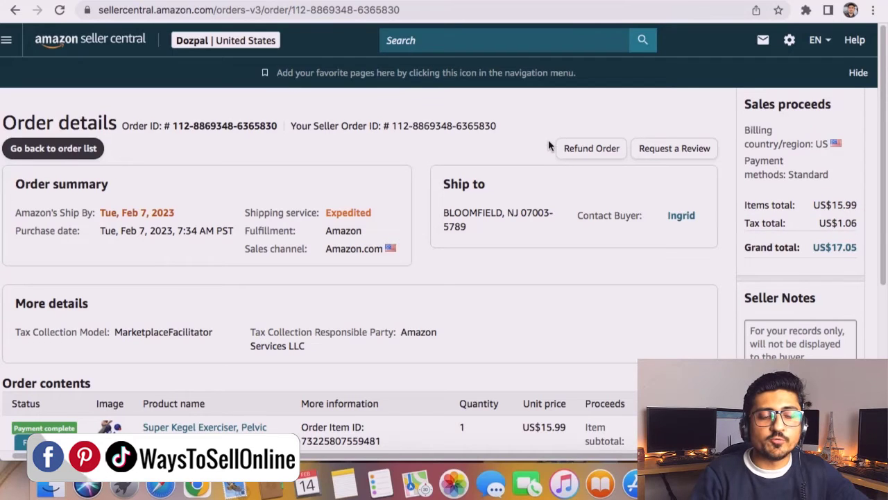
{"action": "left_click_drag", "start_coordinate": [555, 147], "coordinate": [628, 148]}
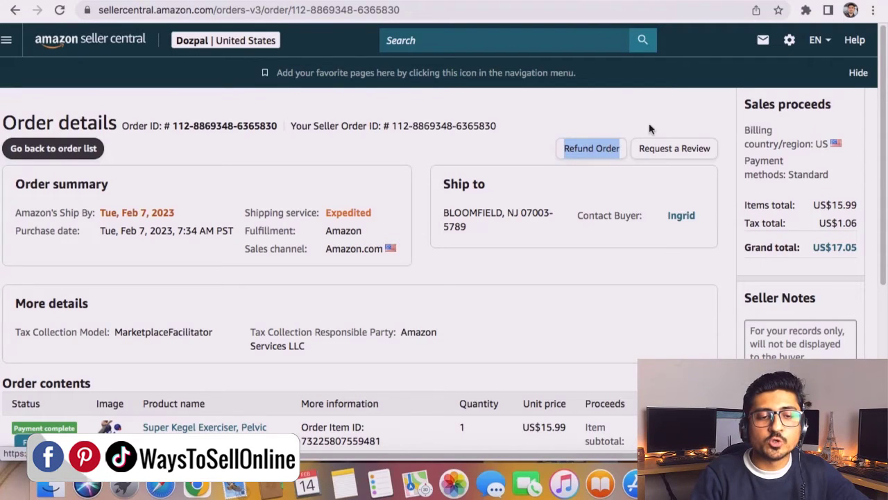
{"action": "left_click", "coordinate": [655, 125]}
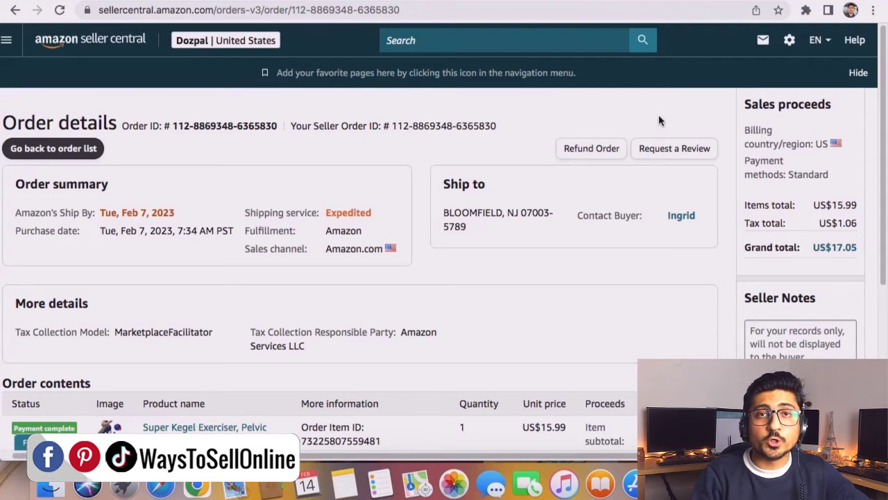
Return to the Seller Central home page from the order details.
{"action": "left_click", "coordinate": [133, 52]}
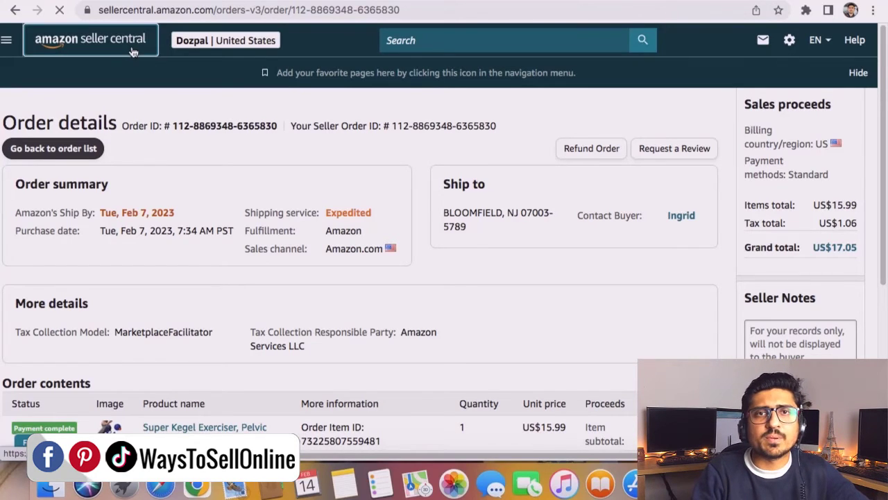